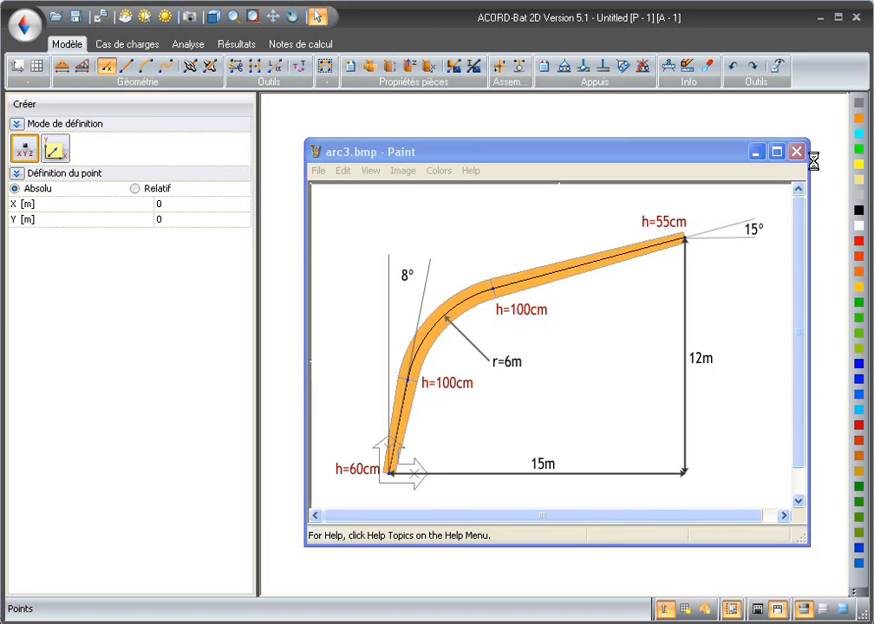
Put the reference sketch away and create a connected point from the origin by command line with y12a-8
click(757, 152)
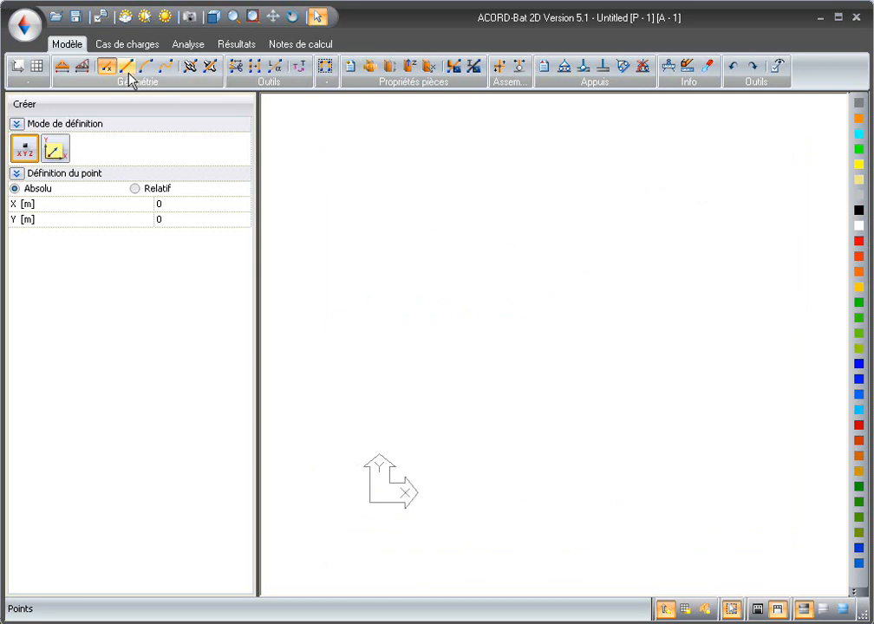
click(60, 151)
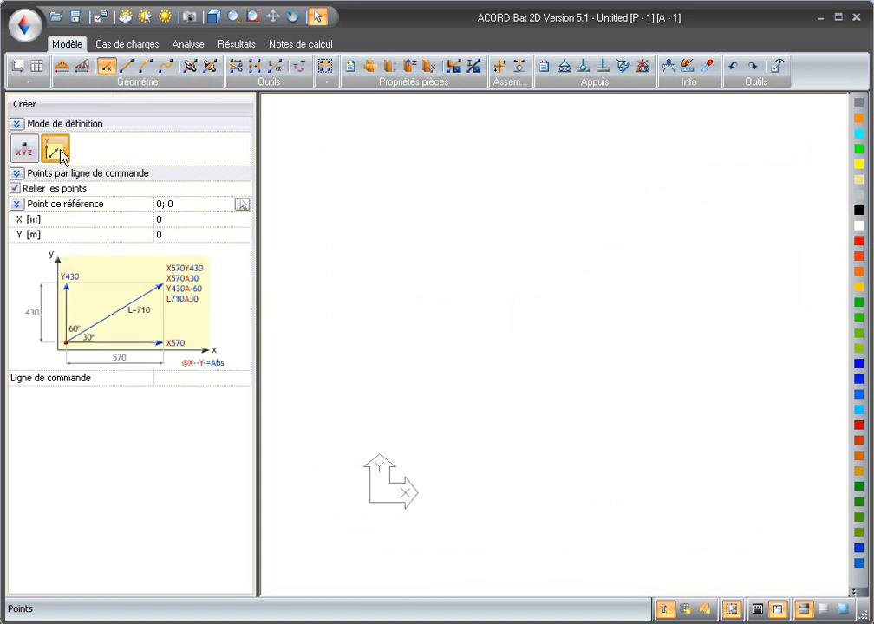
click(176, 380)
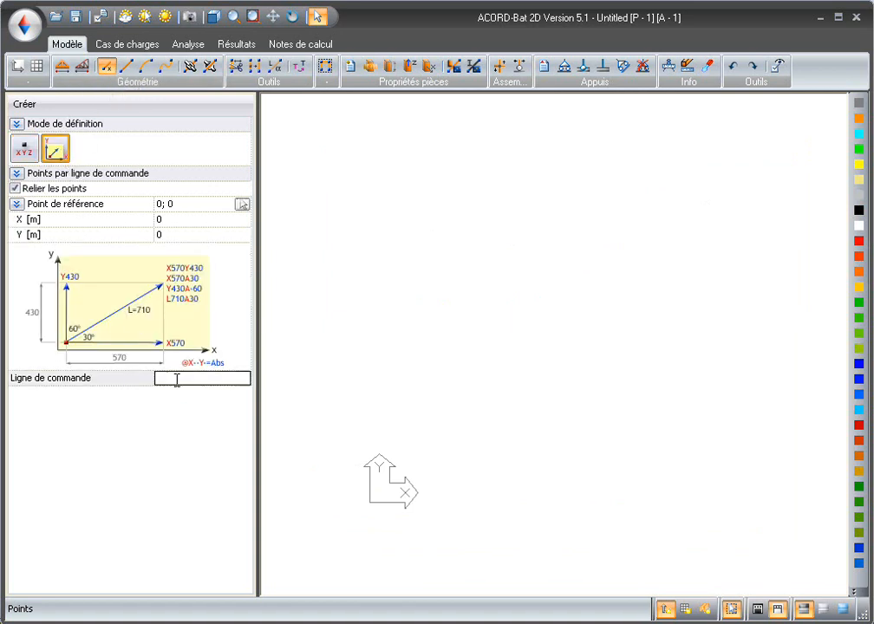
text(y12a-8)
key(Return)
text(@)
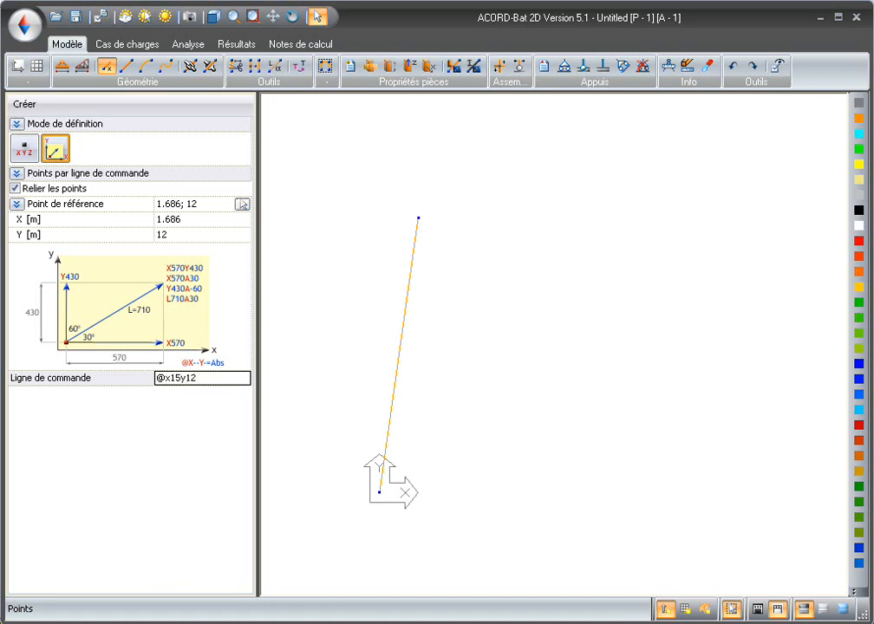
text(x15y12)
key(Return)
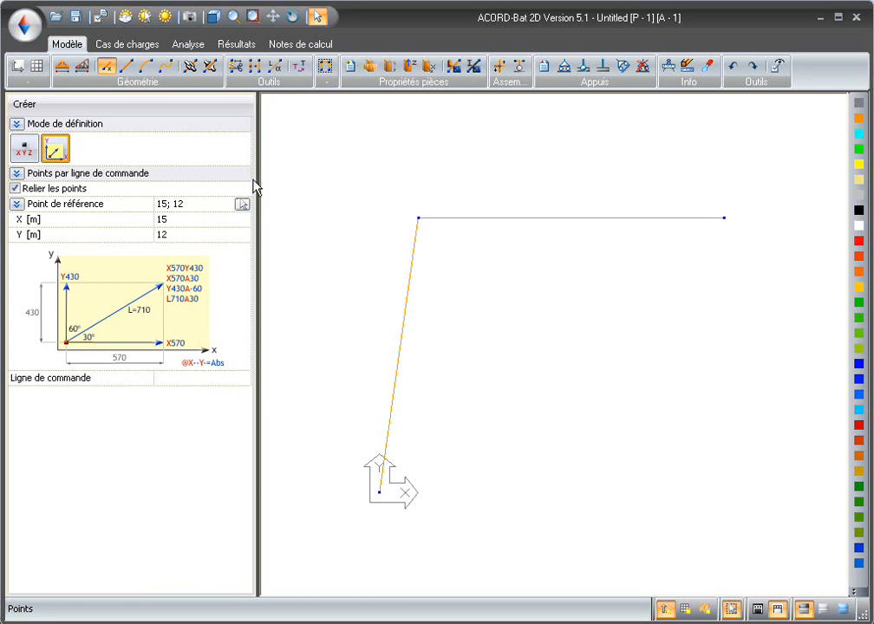
Apply a slope of -15 degrees to the horizontal line at its corner end, using line and point editing
click(277, 67)
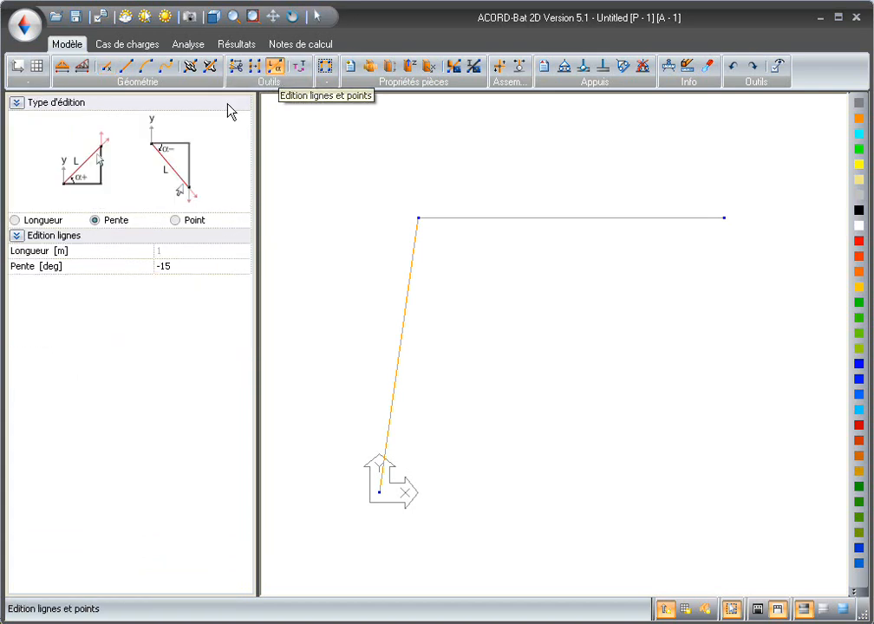
click(179, 268)
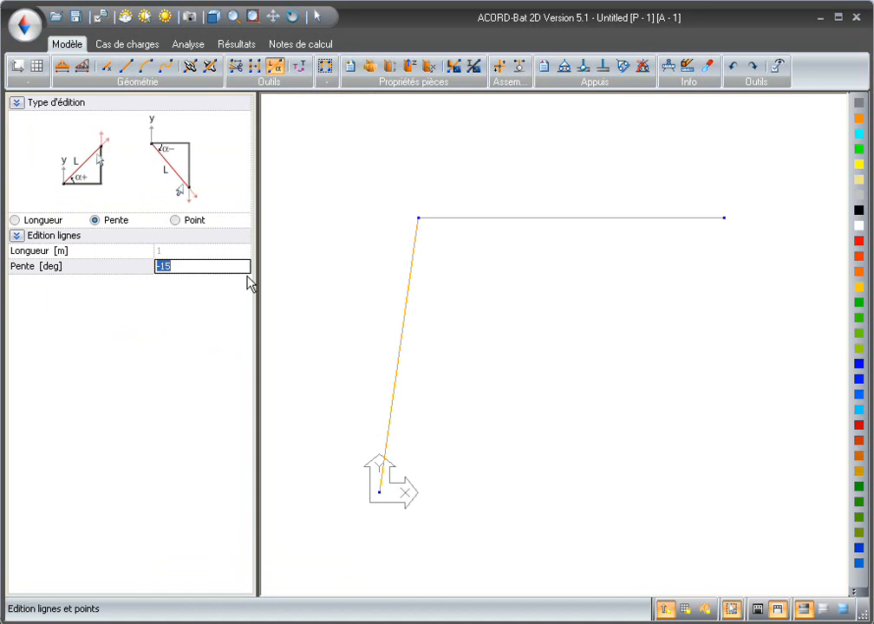
key(Return)
click(430, 220)
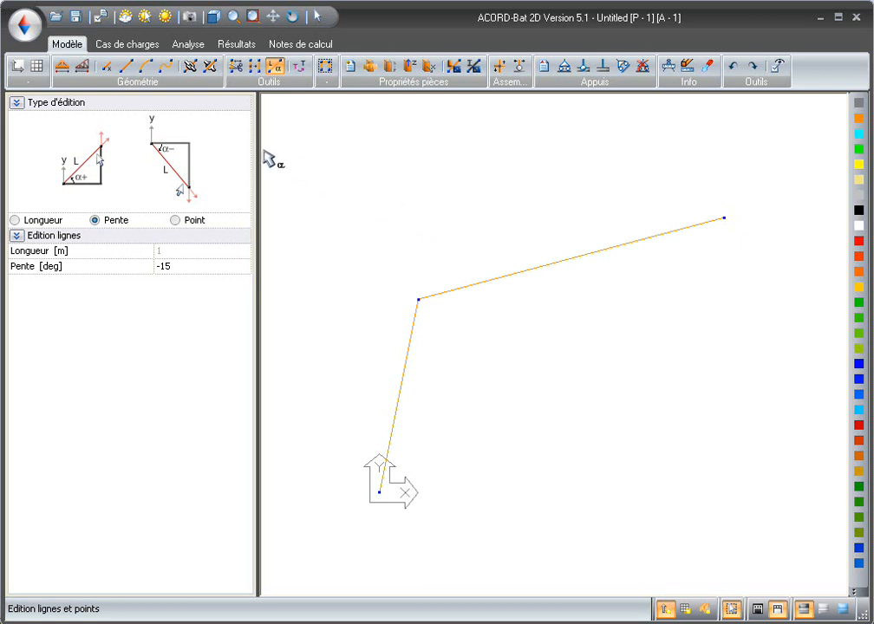
Create a tangent arc with a 6 m radius between the sloped upper line and the inclined lower line
click(146, 67)
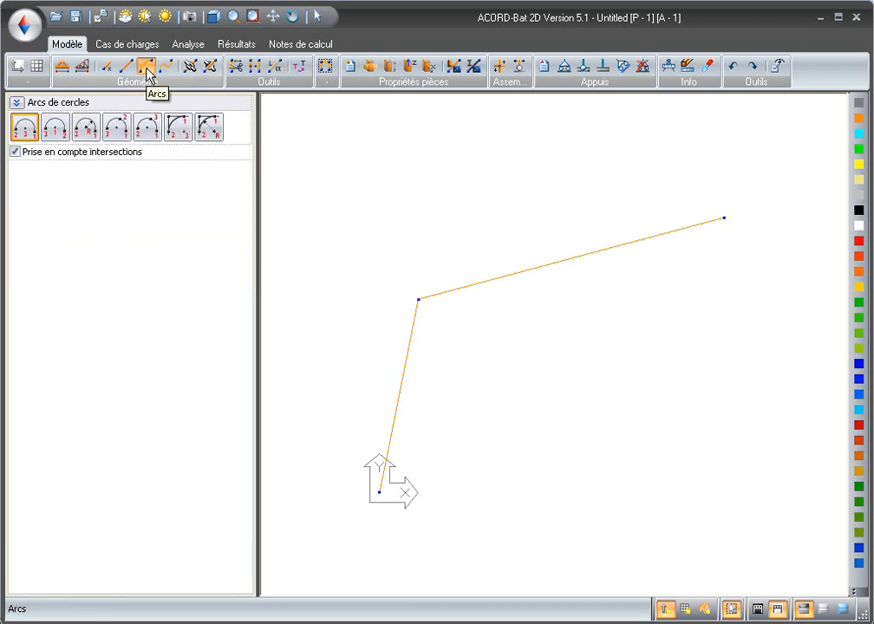
click(208, 130)
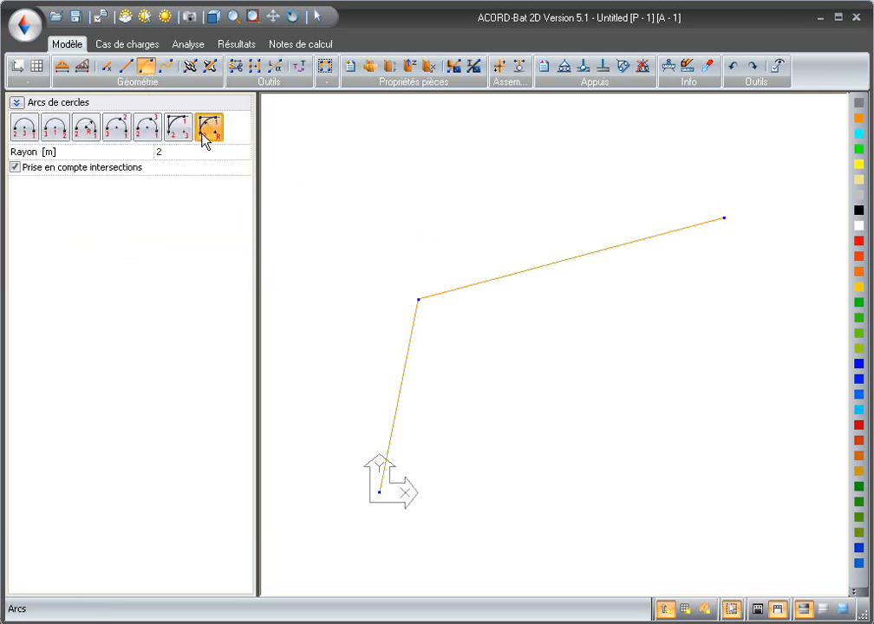
click(188, 151)
text(6)
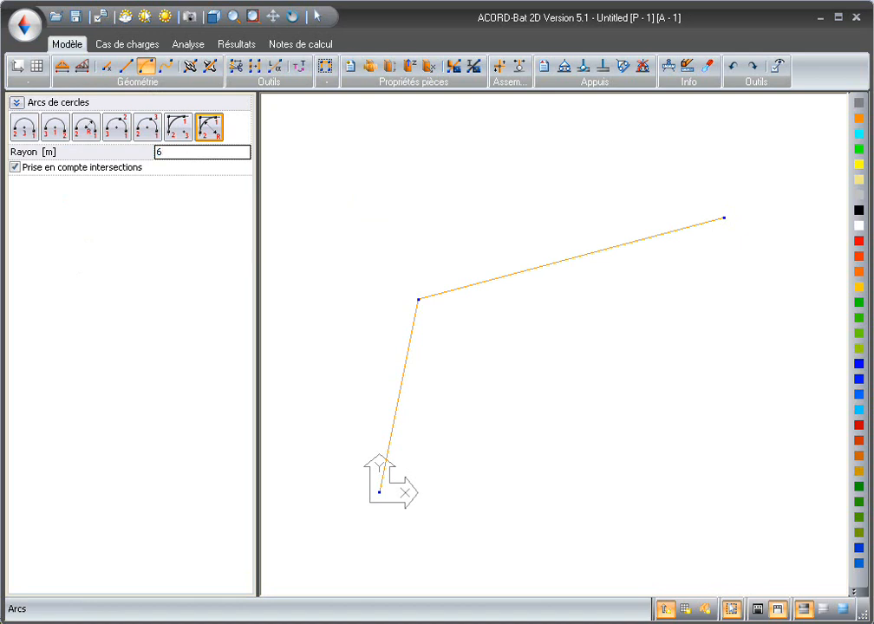
click(439, 297)
click(415, 327)
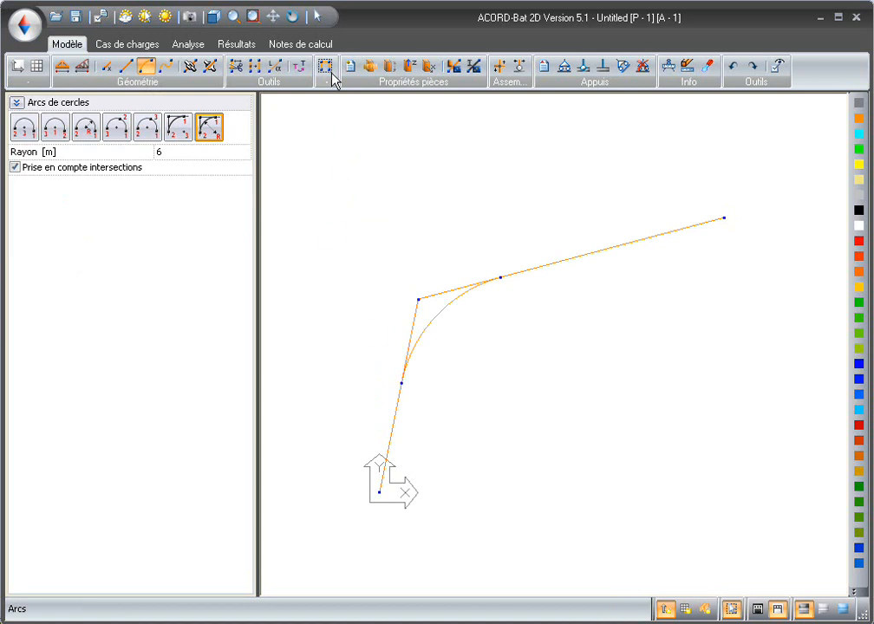
Delete the sharp corner point together with the two leftover line segments outside the arc
click(317, 15)
drag(404, 301, 425, 306)
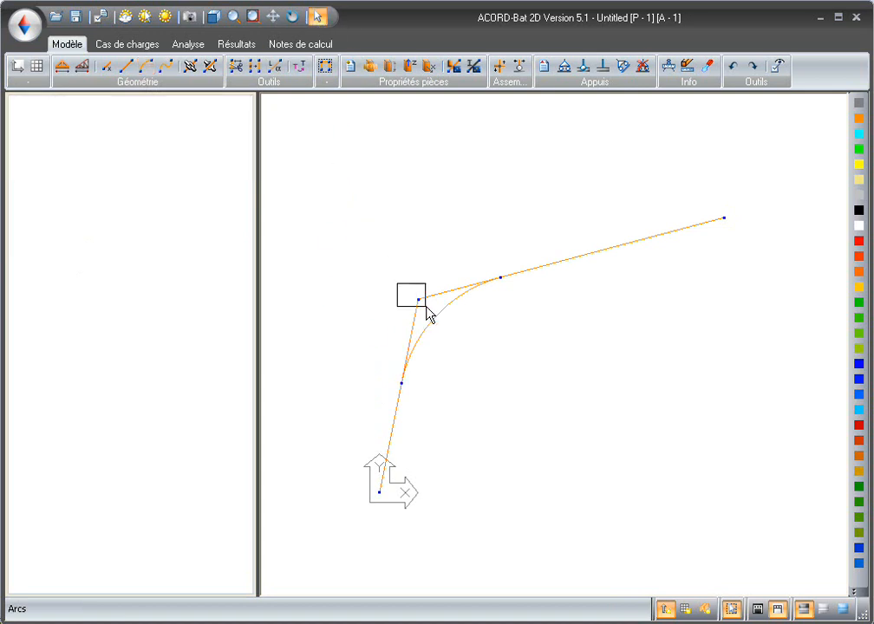
click(391, 158)
Apply a tapered rectangular timber section to the lower straight member with b 16 cm, h1 60 cm and h2 100 cm
click(390, 68)
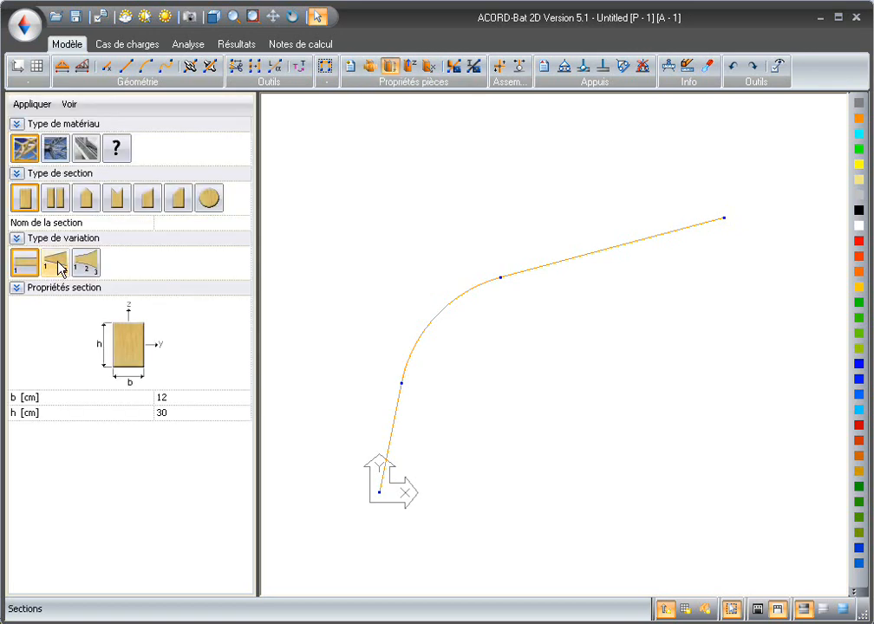
click(57, 263)
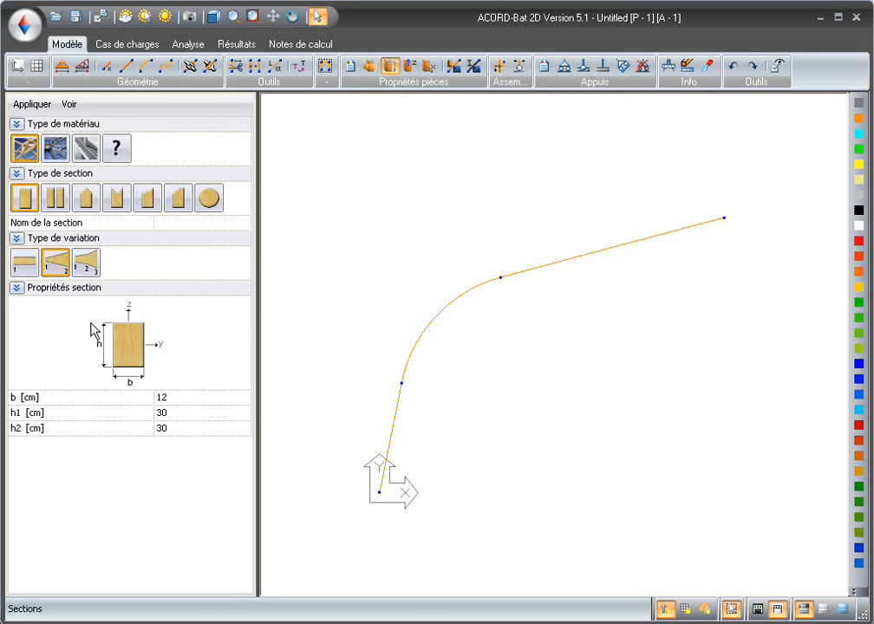
click(181, 395)
text(16)
key(Tab)
text(60)
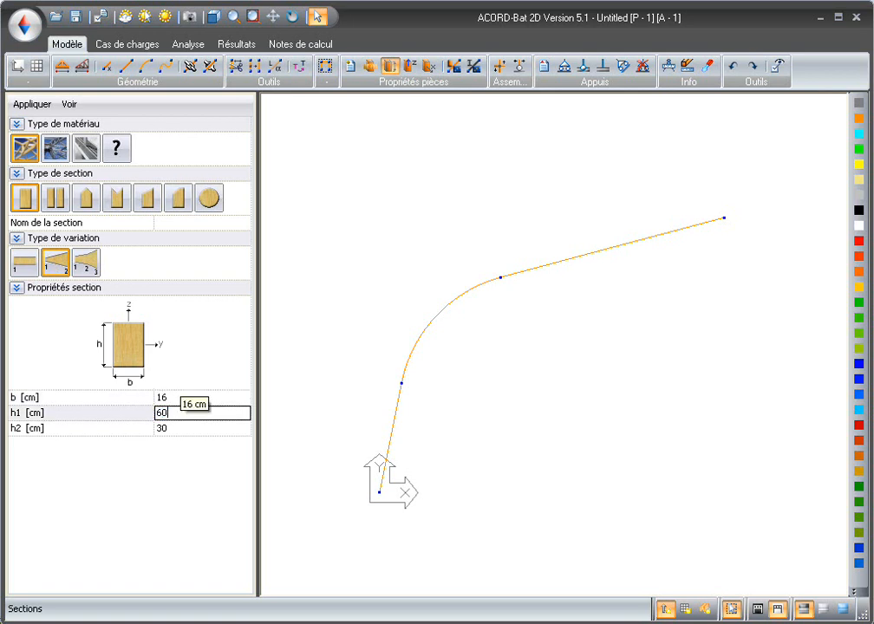
key(Tab)
text(1)
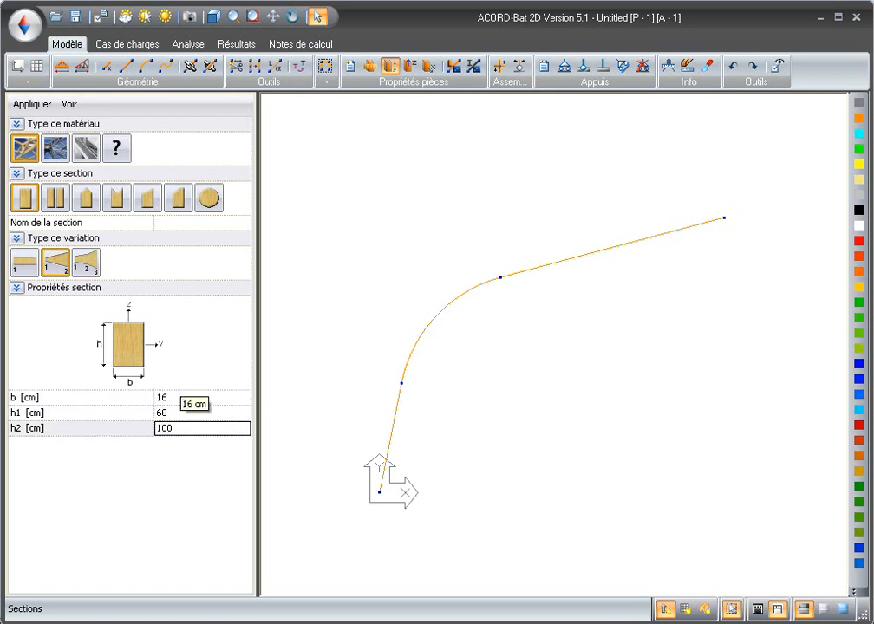
text(00)
key(Return)
click(392, 434)
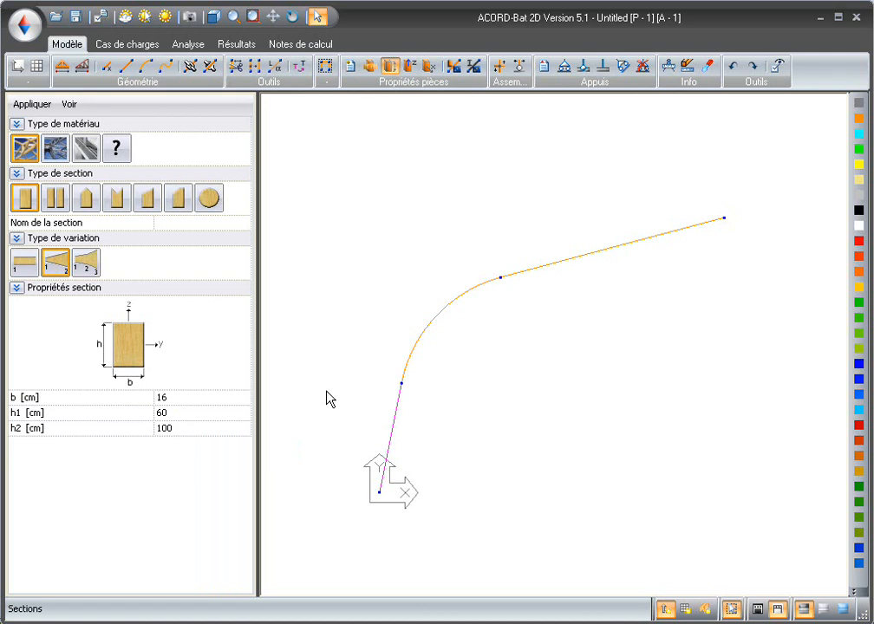
click(32, 104)
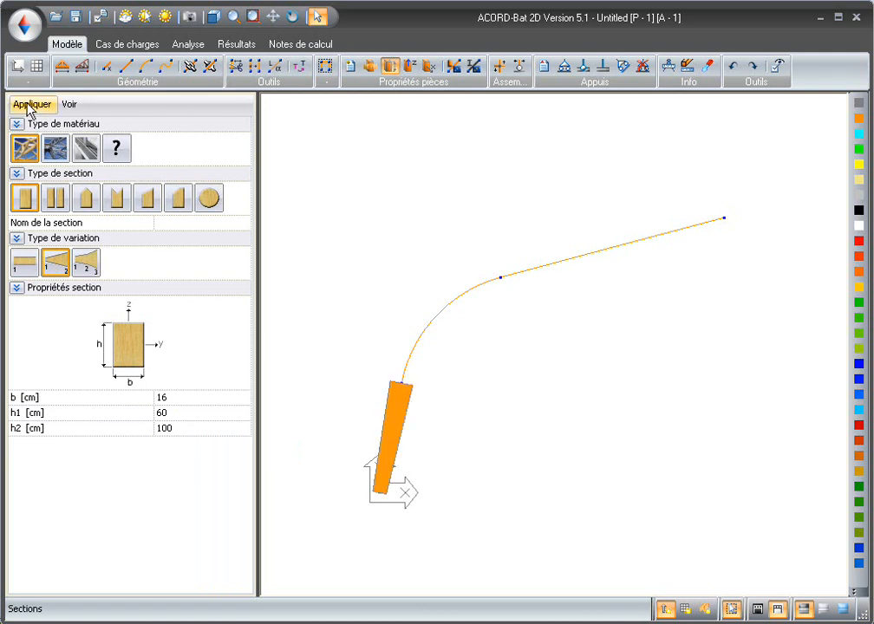
Apply a constant rectangular timber section with a height of 100 cm to the arc
click(24, 264)
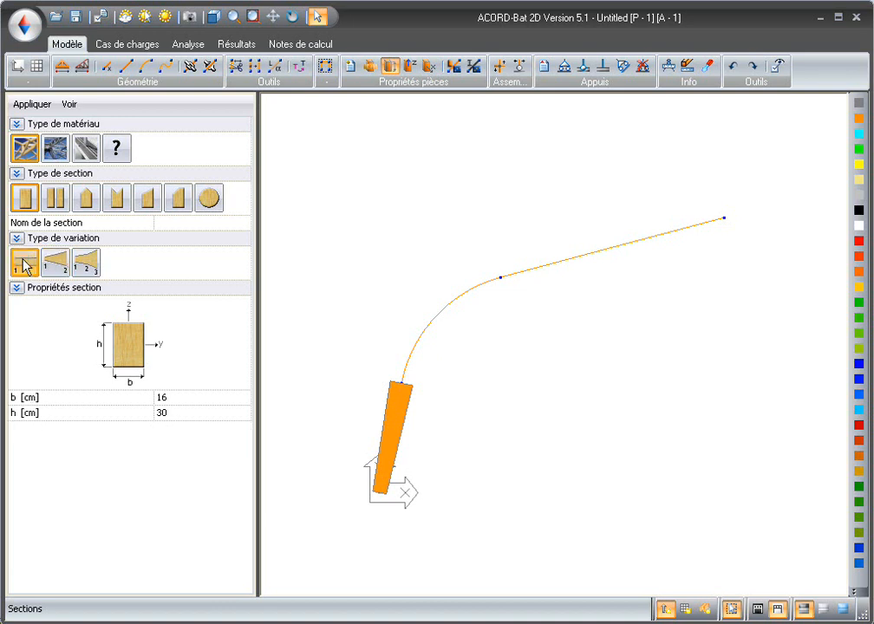
click(210, 413)
text(100)
key(Return)
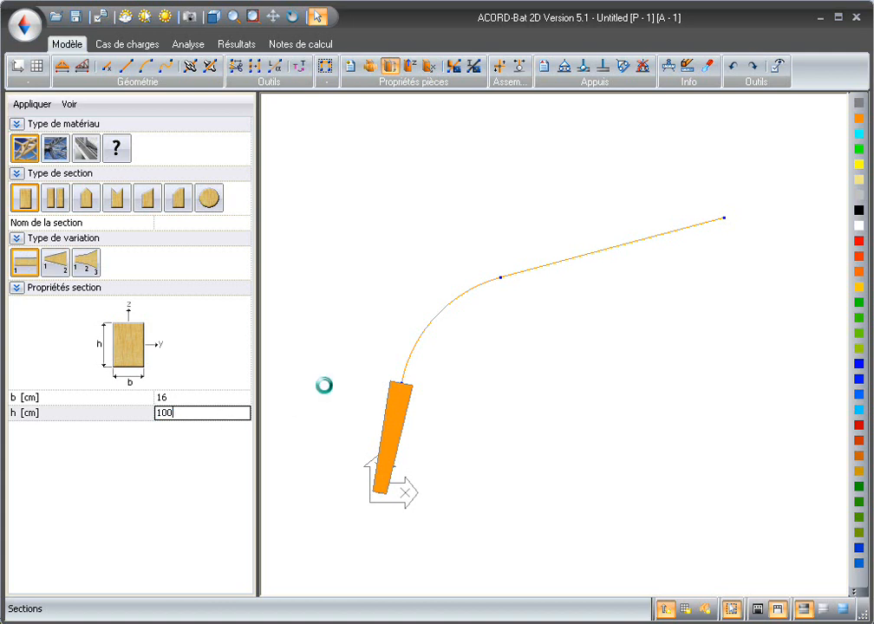
click(411, 351)
click(31, 104)
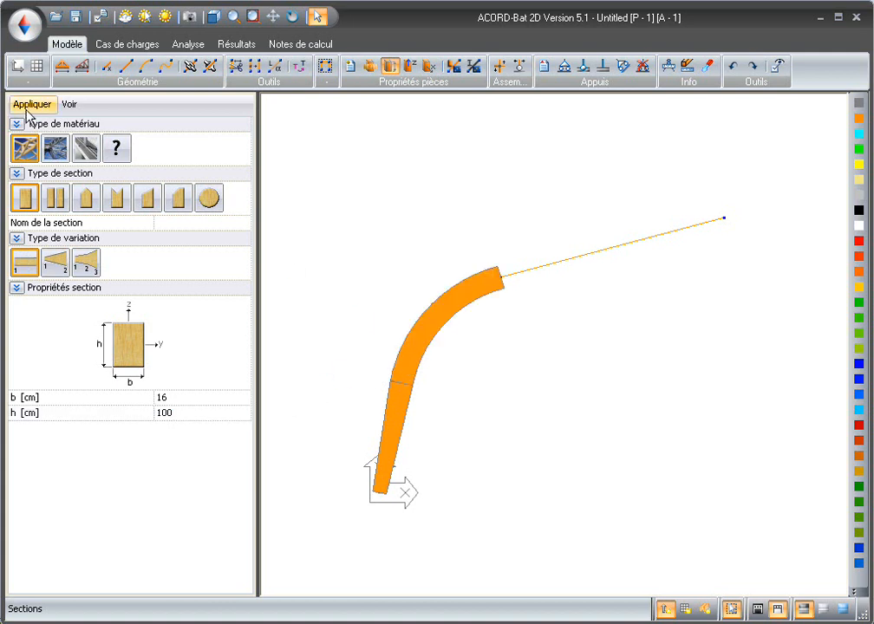
Apply a tapered rectangular section to the upper sloped member with h1 100 cm and h2 55 cm
click(61, 269)
click(193, 415)
double_click(193, 415)
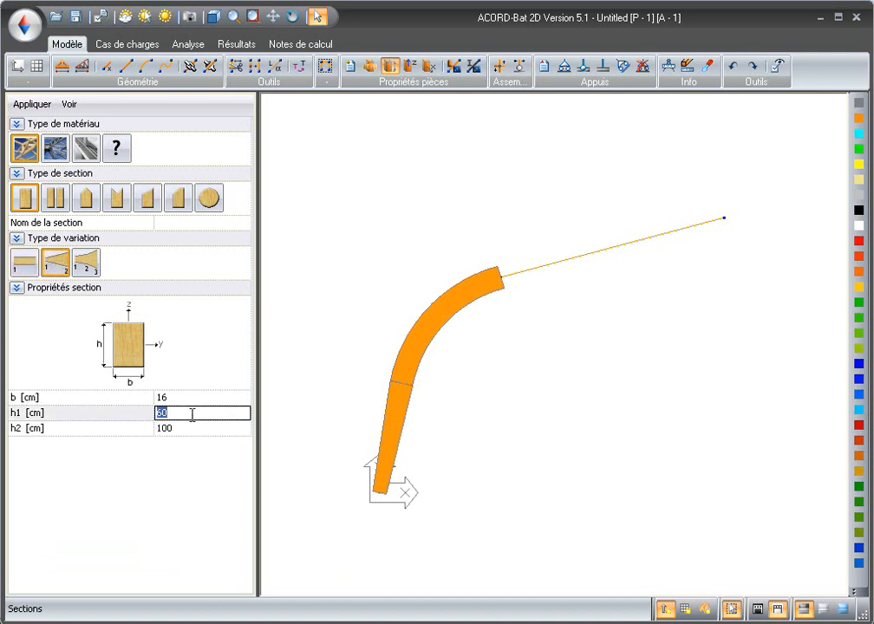
text(1)
double_click(195, 425)
text(55)
key(Return)
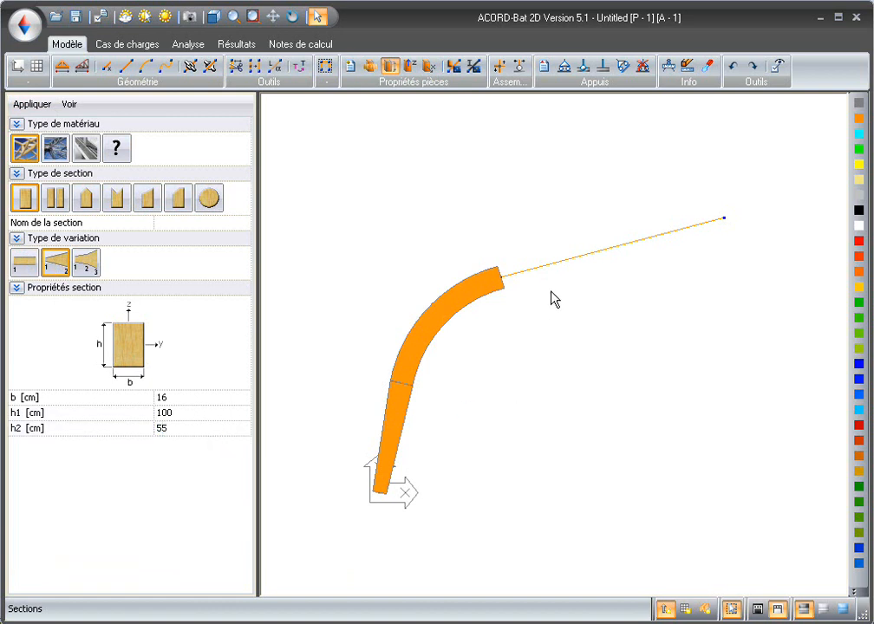
click(28, 104)
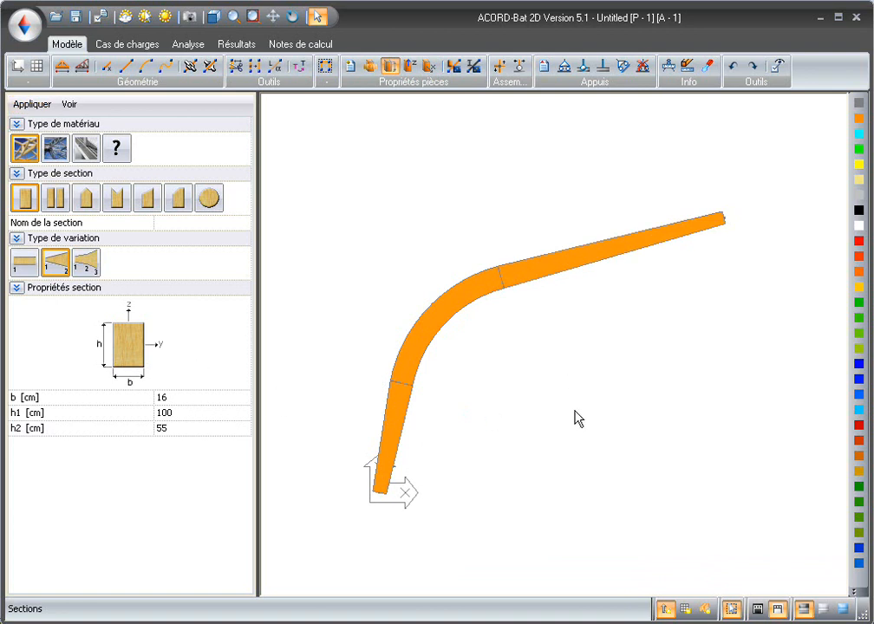
Mirror the whole half-frame to the right with the Symétrie droite operation
scroll(595, 441, down, 2)
middle_drag(614, 425, 483, 432)
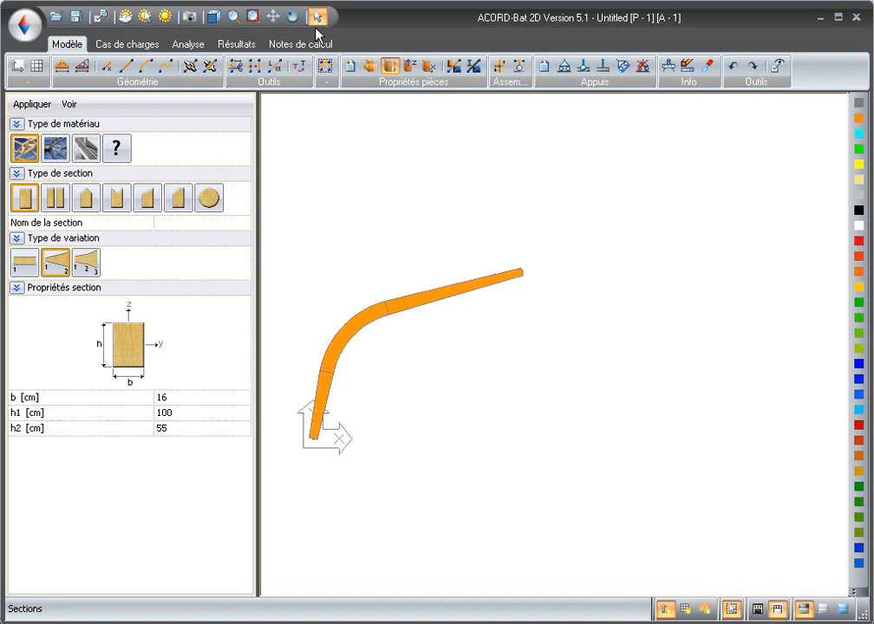
drag(281, 216, 636, 512)
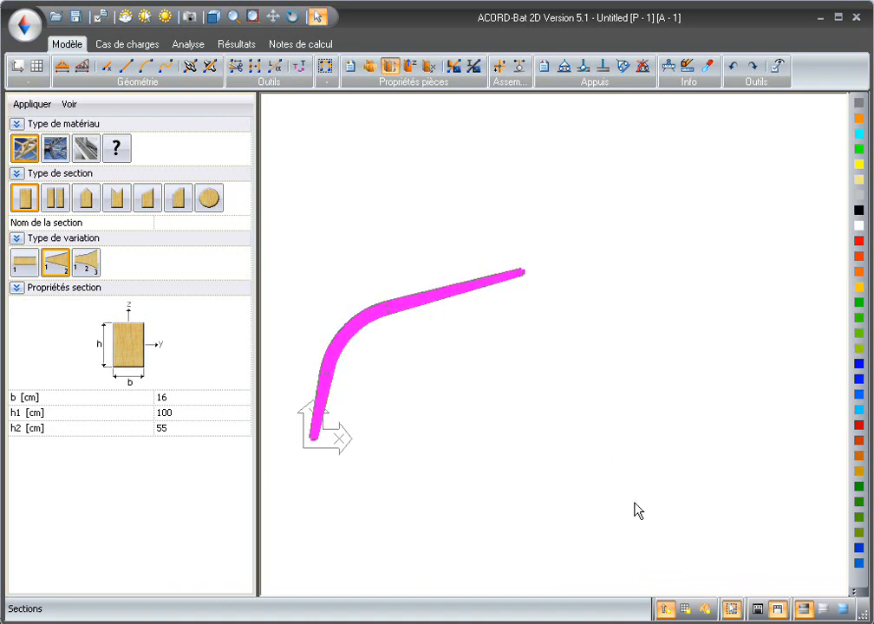
click(301, 67)
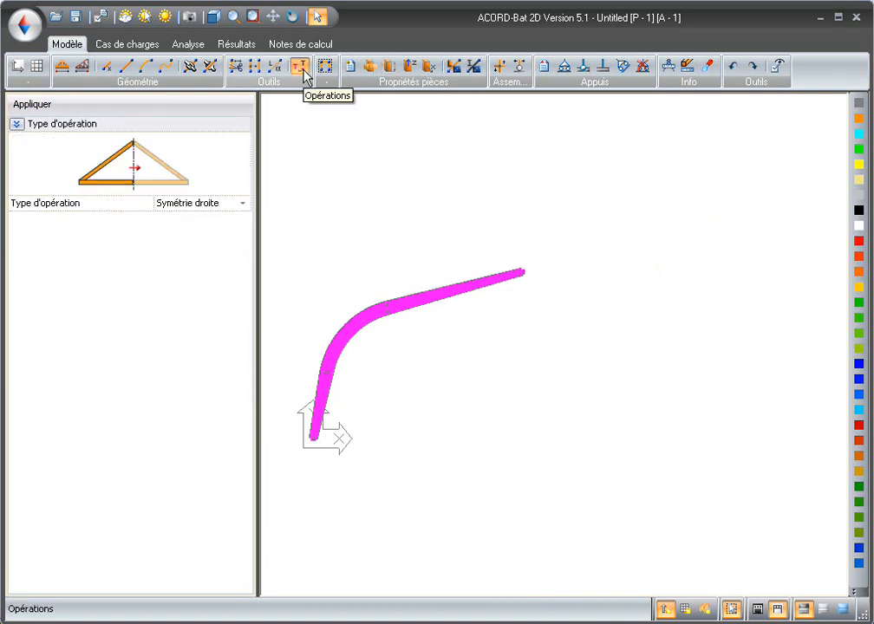
click(39, 106)
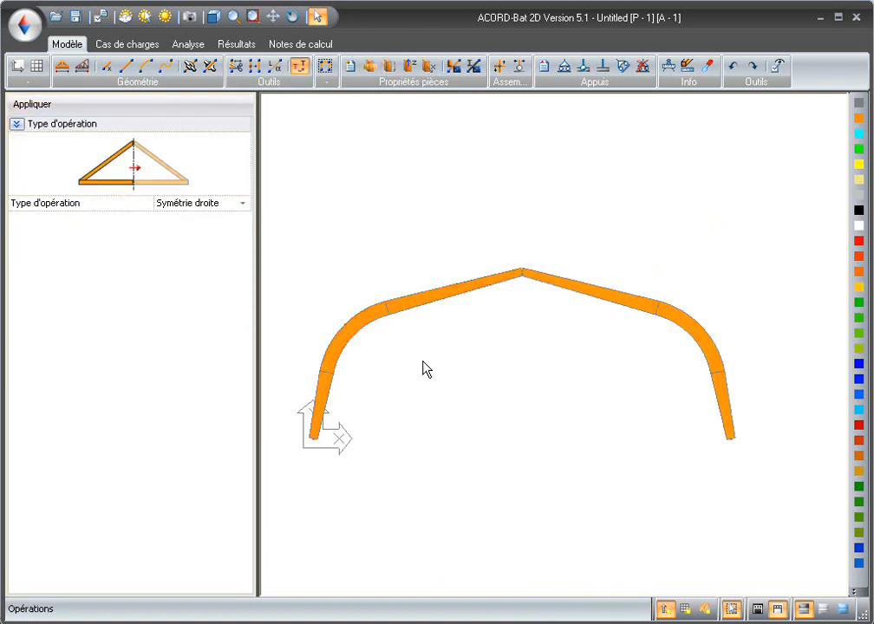
Group the three members of the left half-frame and the three of the right half-frame separately, then check each group by selecting it
middle_drag(479, 418, 521, 434)
scroll(521, 435, up, 2)
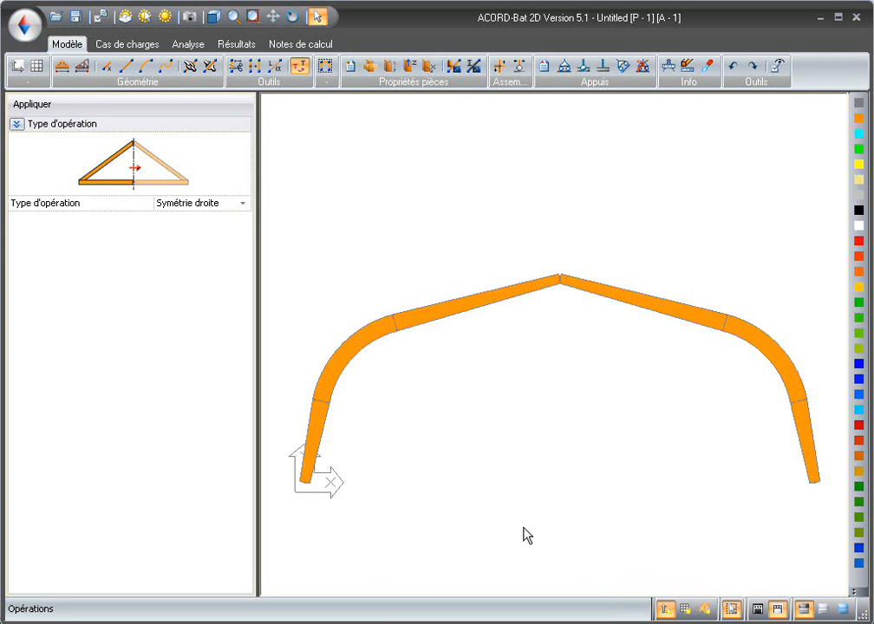
drag(277, 216, 612, 513)
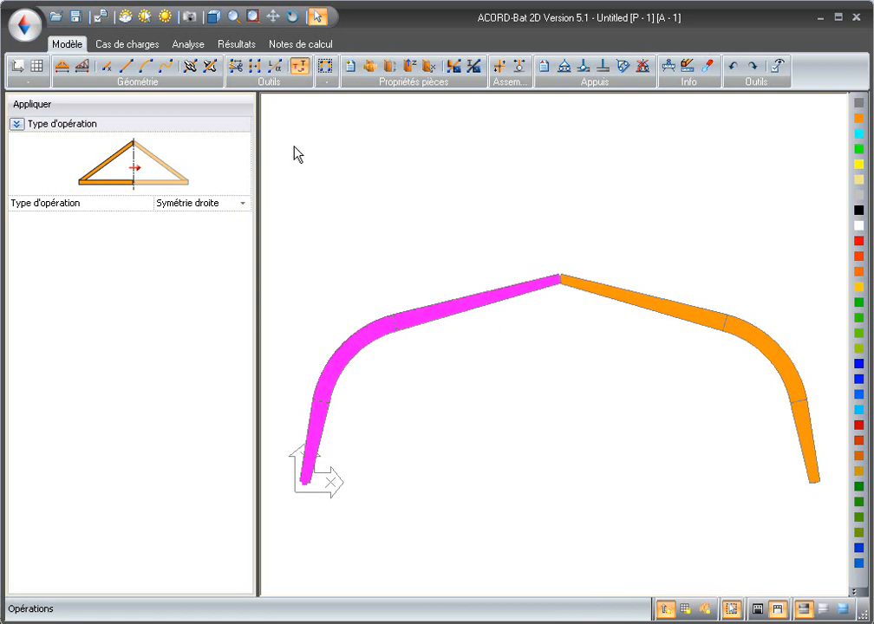
click(191, 67)
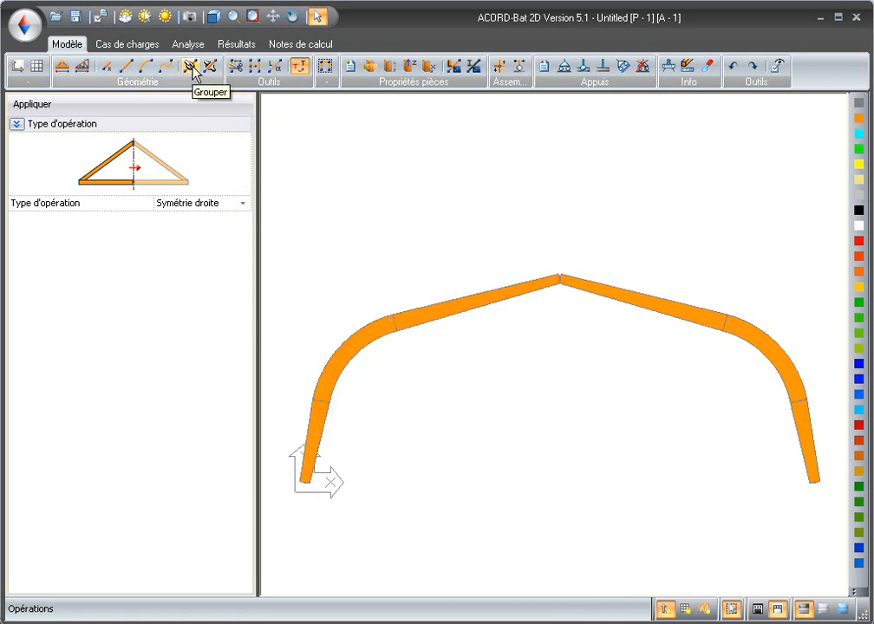
drag(546, 223, 848, 516)
click(191, 66)
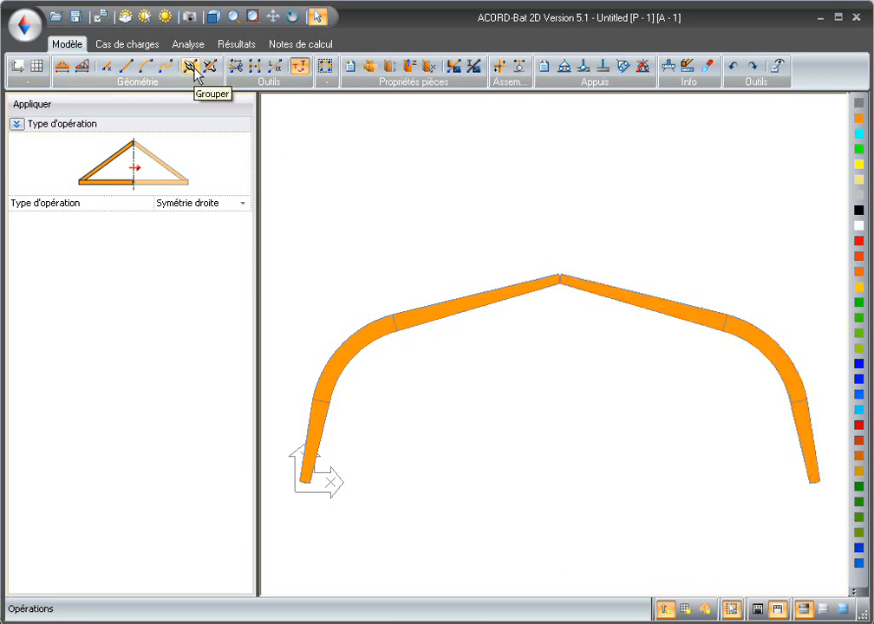
click(359, 341)
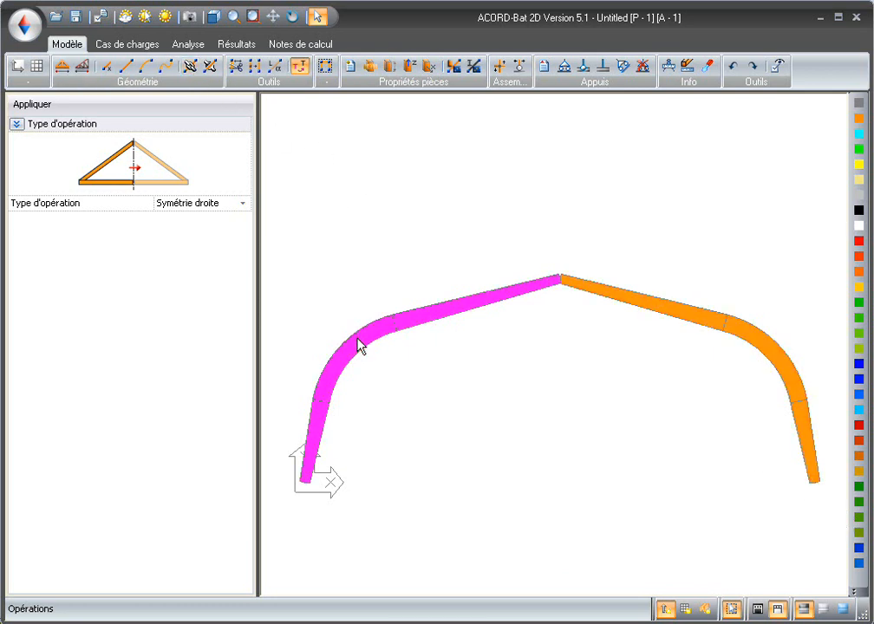
click(558, 240)
click(634, 305)
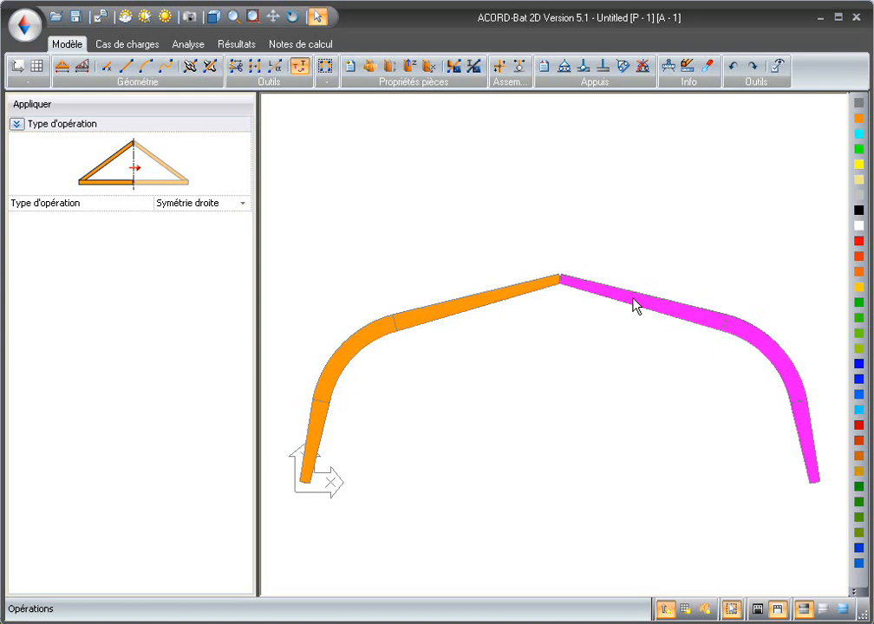
Switch to the CMBP_Gendarmerie model in ACORD-Bat 3D and give its view a black background
click(634, 300)
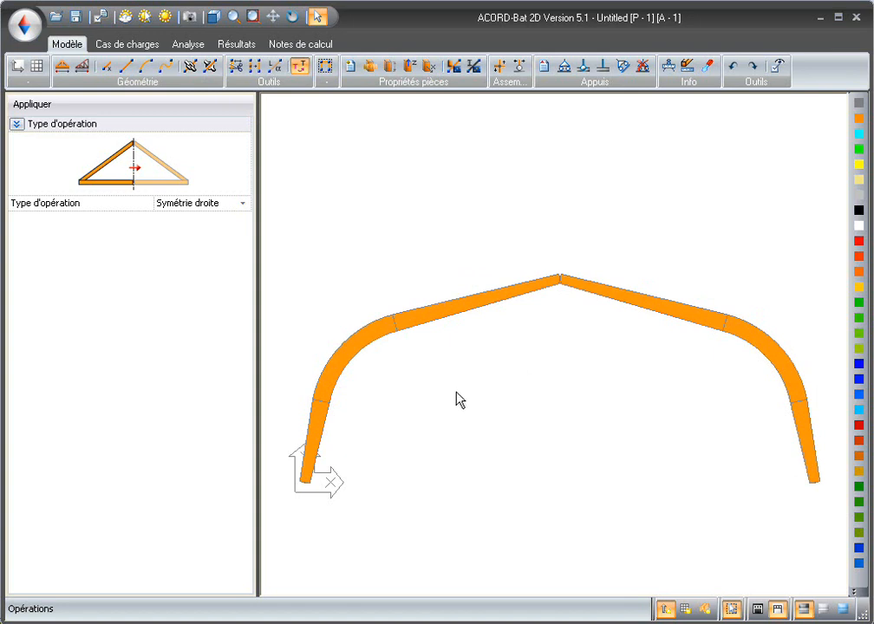
click(598, 623)
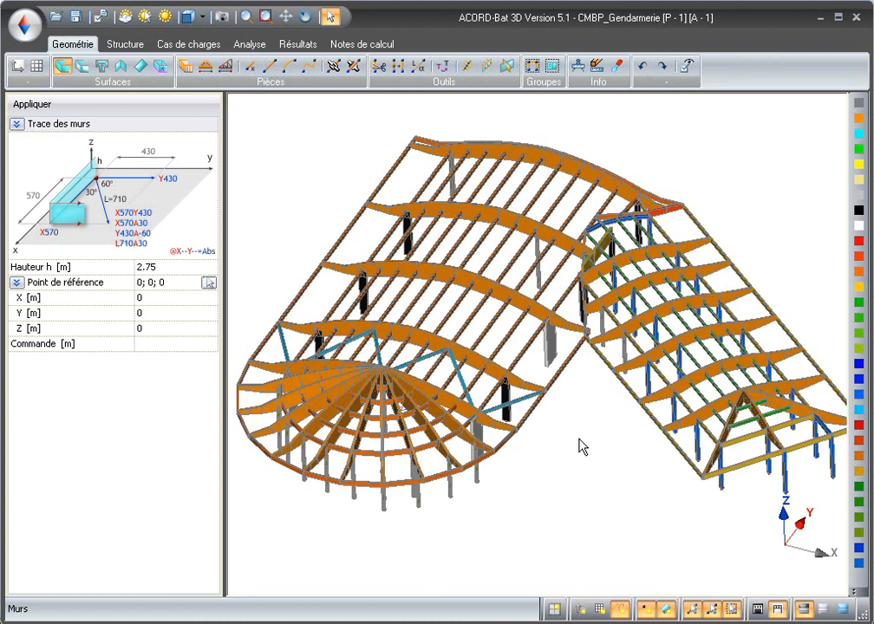
click(462, 352)
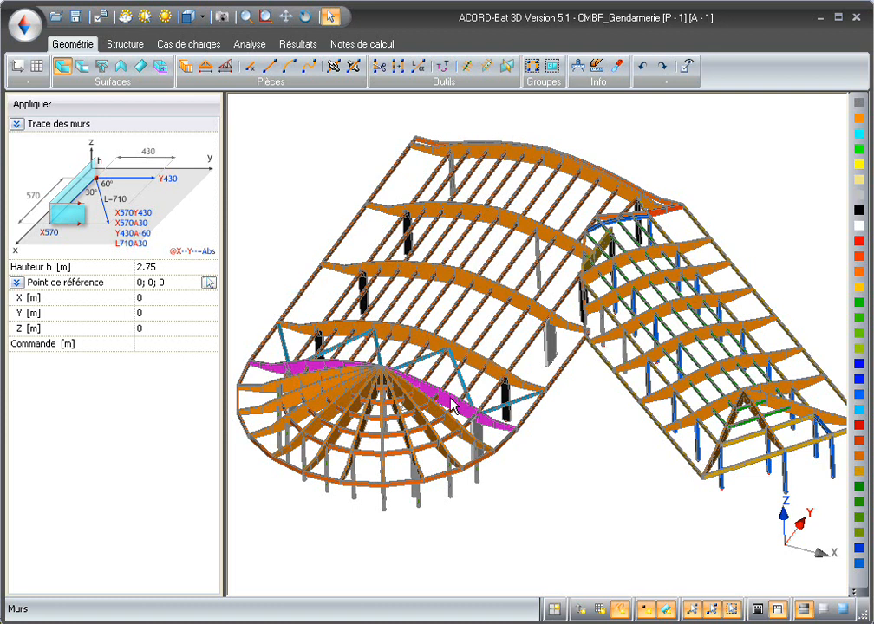
click(757, 610)
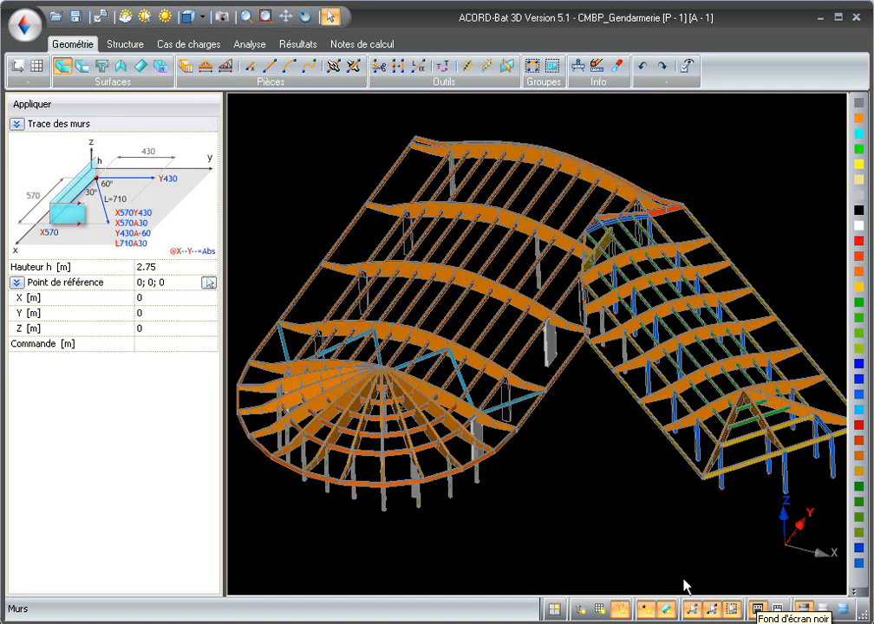
Examine the grouped curved beams of the fan-shaped roof end up close and from a different angle
click(247, 17)
drag(256, 293, 535, 507)
click(330, 17)
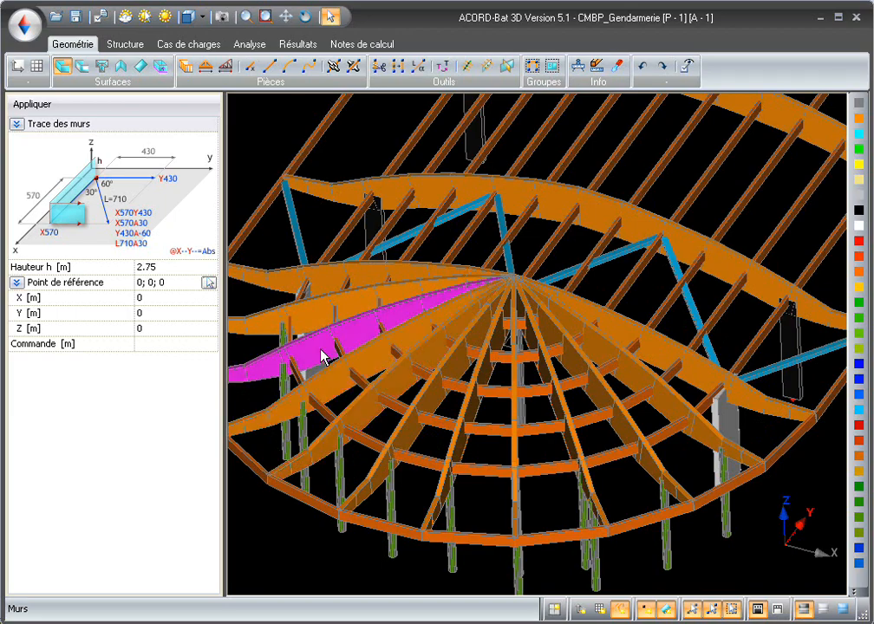
middle_drag(753, 553, 610, 482)
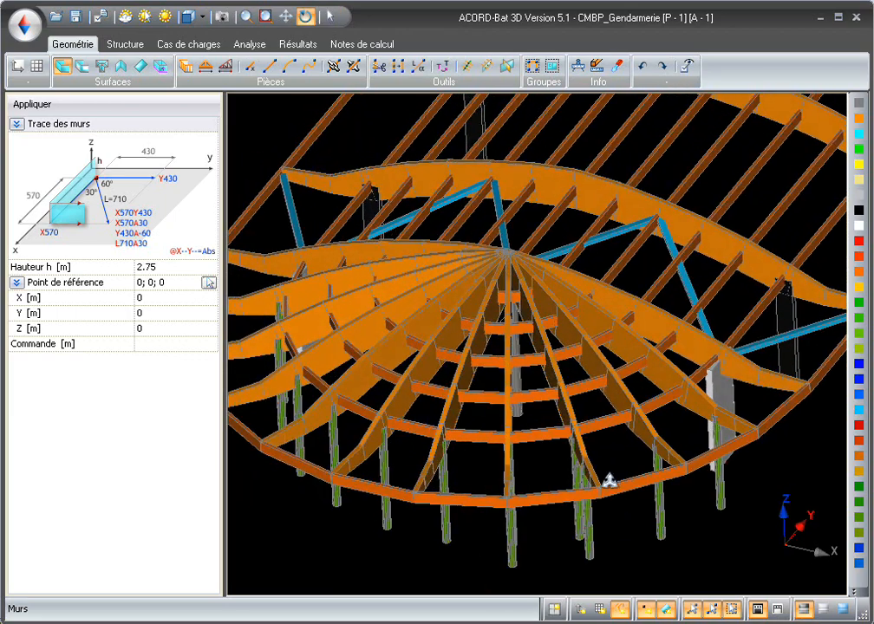
scroll(581, 447, down, 1)
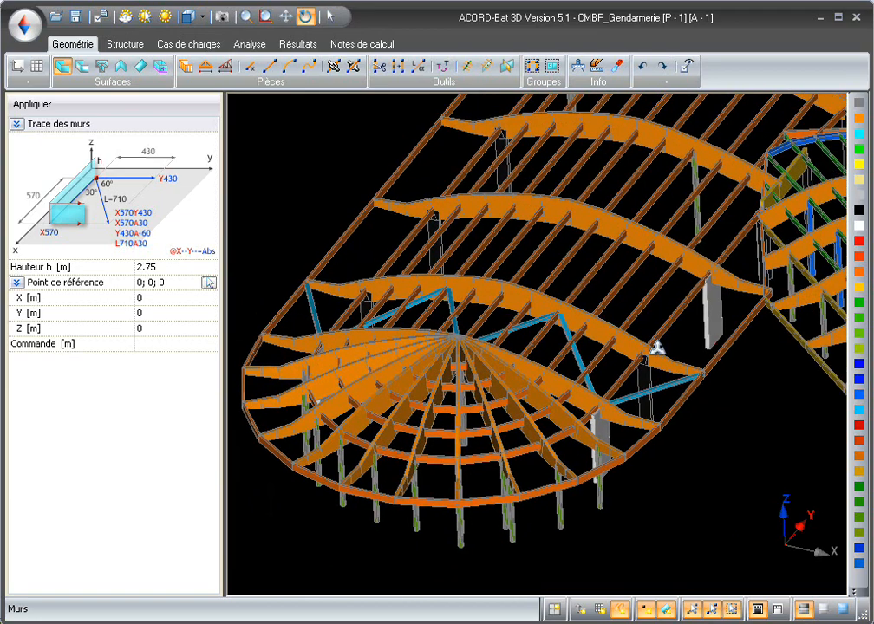